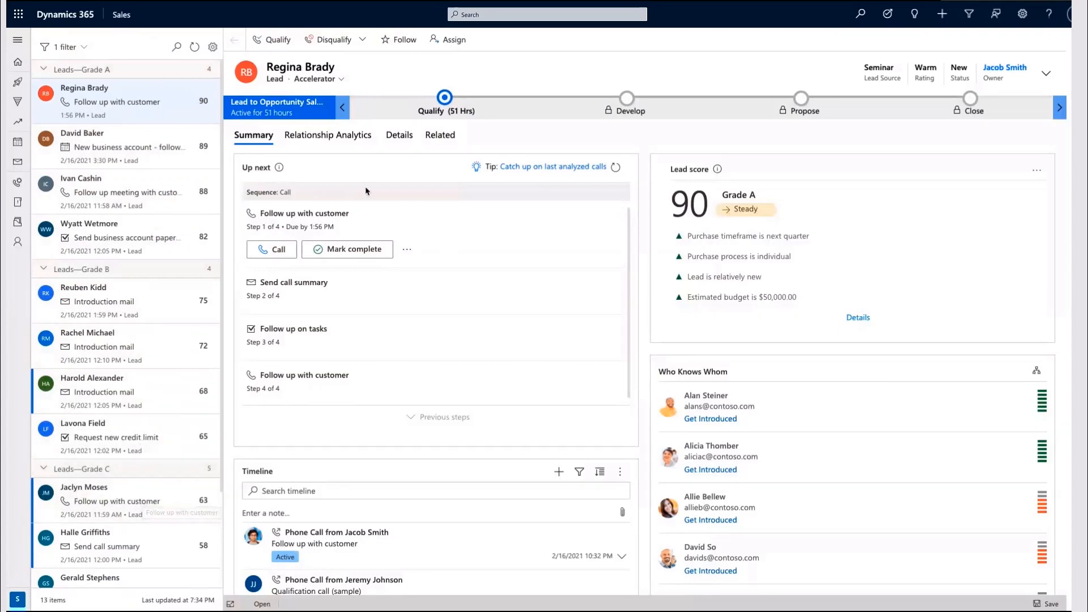
Step: Review past analyzed call summaries and their mentioned keywords, people and times, then return to the lead
{"action": "left_click", "coordinate": [506, 169]}
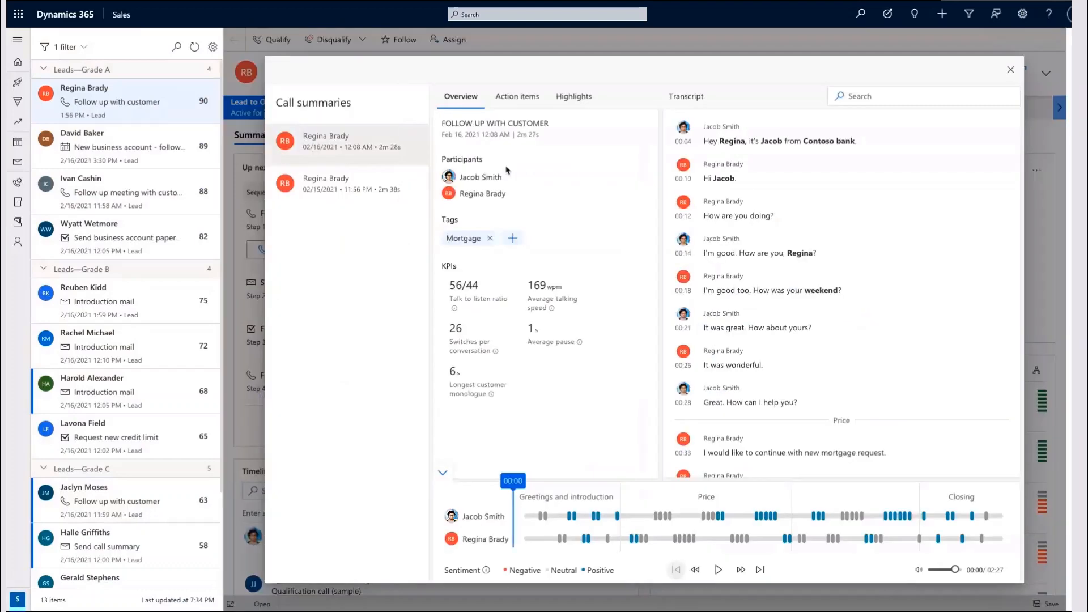
{"action": "left_click", "coordinate": [574, 97]}
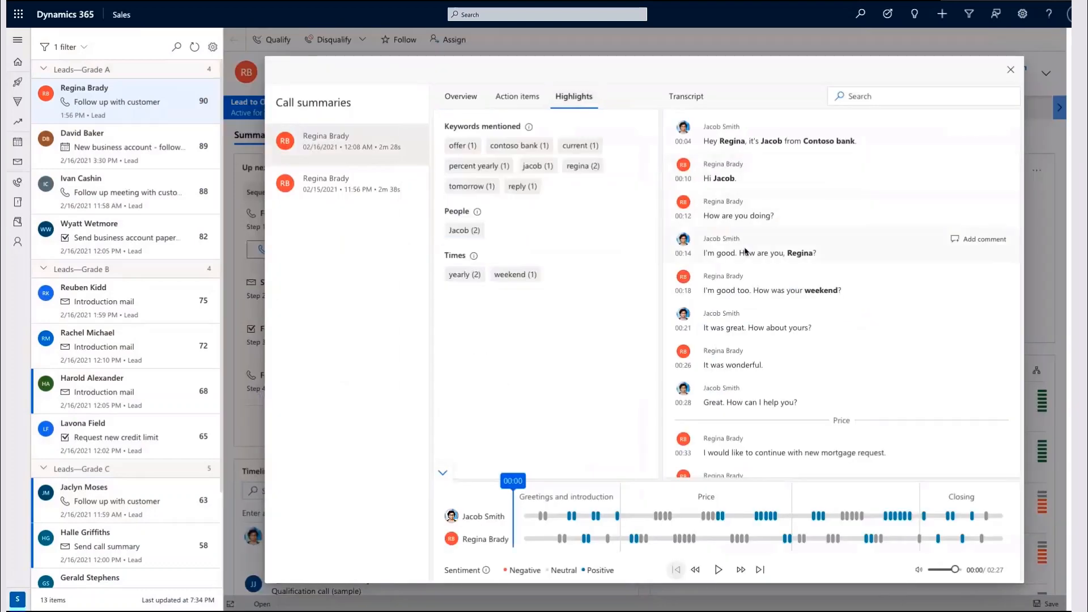
{"action": "scroll", "coordinate": [746, 251], "scroll_direction": "down", "scroll_amount": 3}
{"action": "scroll", "coordinate": [746, 251], "scroll_direction": "down", "scroll_amount": 3}
{"action": "scroll", "coordinate": [745, 251], "scroll_direction": "down", "scroll_amount": 2}
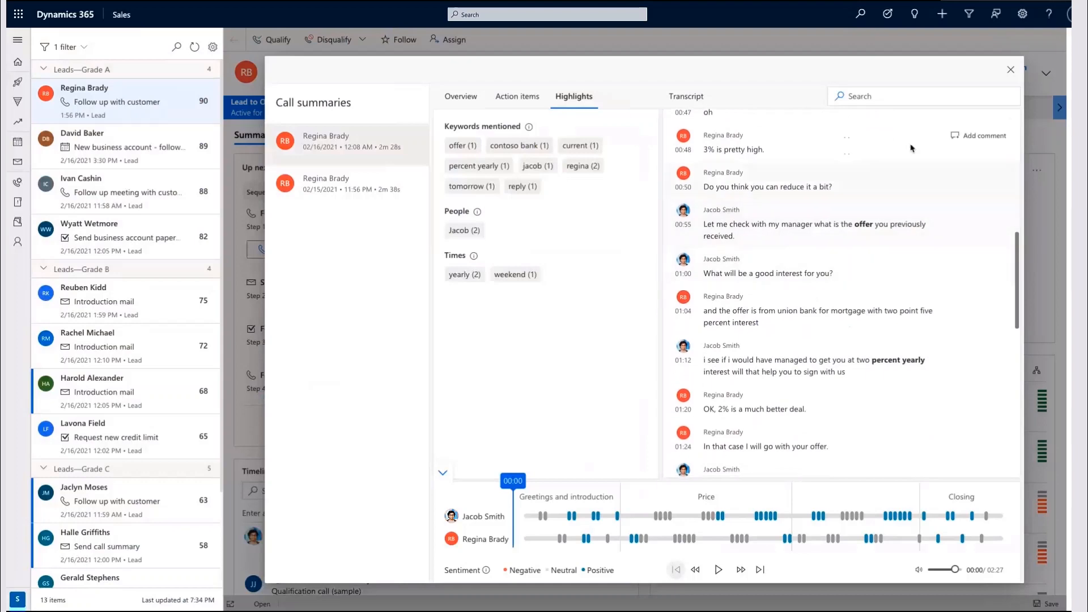
{"action": "left_click", "coordinate": [1010, 70]}
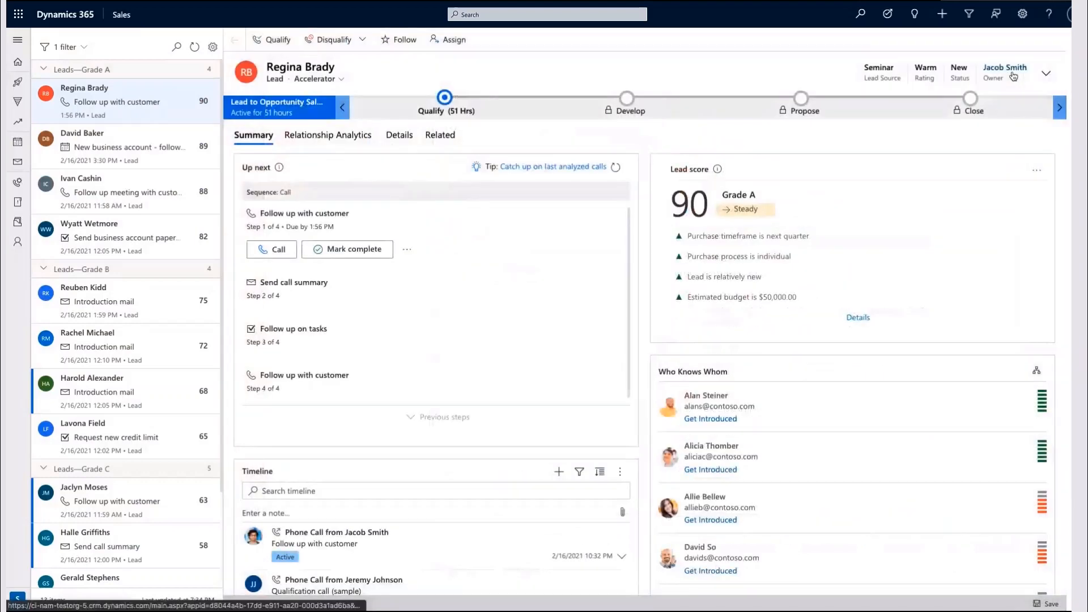
{"action": "left_click", "coordinate": [272, 252]}
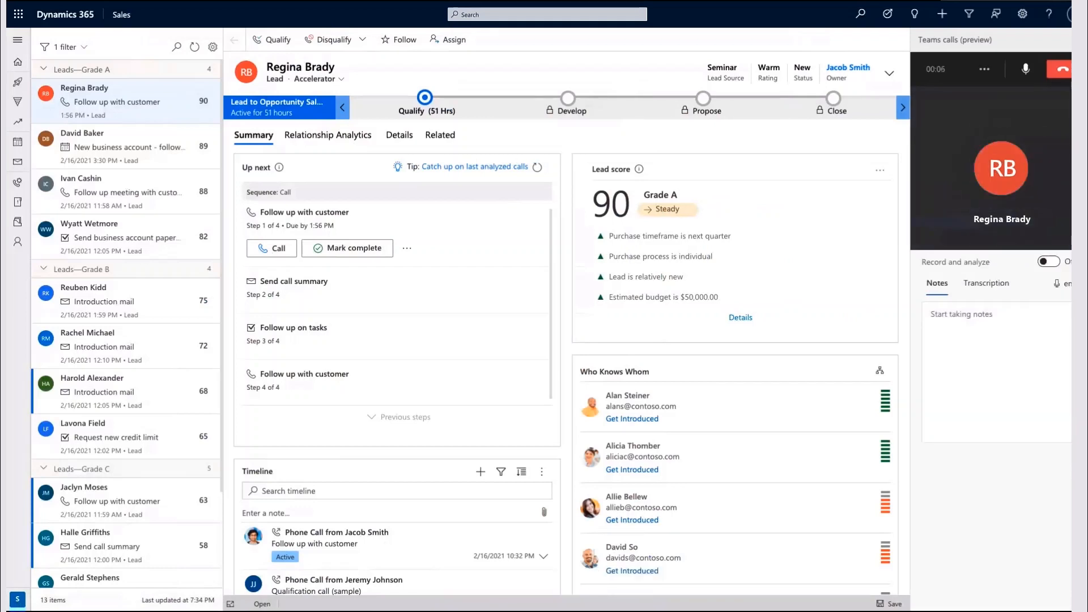
{"action": "left_click", "coordinate": [1050, 262]}
{"action": "left_click", "coordinate": [986, 283]}
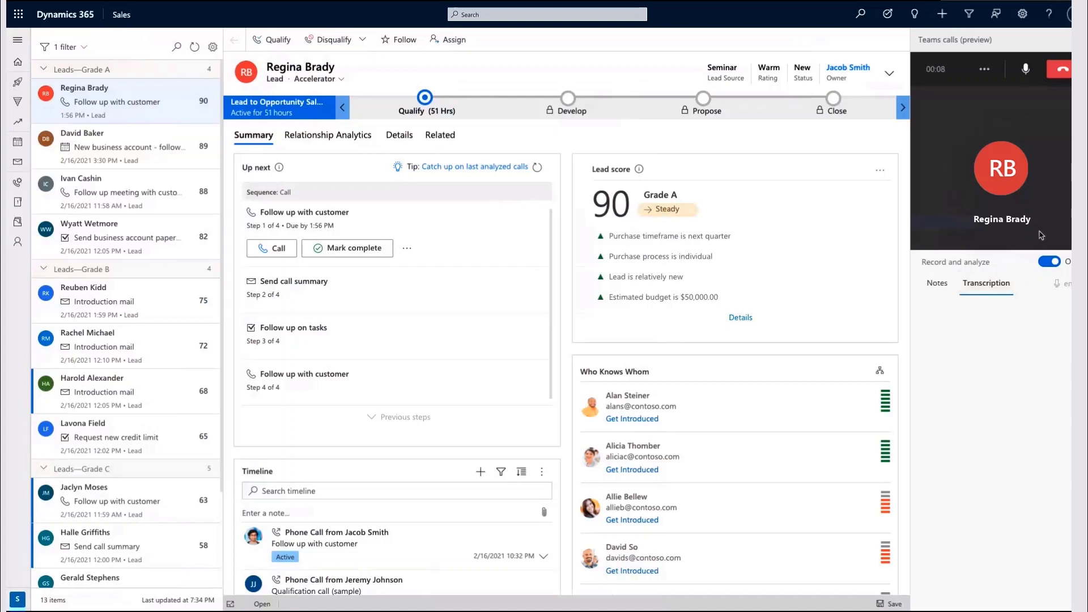
{"action": "left_click", "coordinate": [1053, 115]}
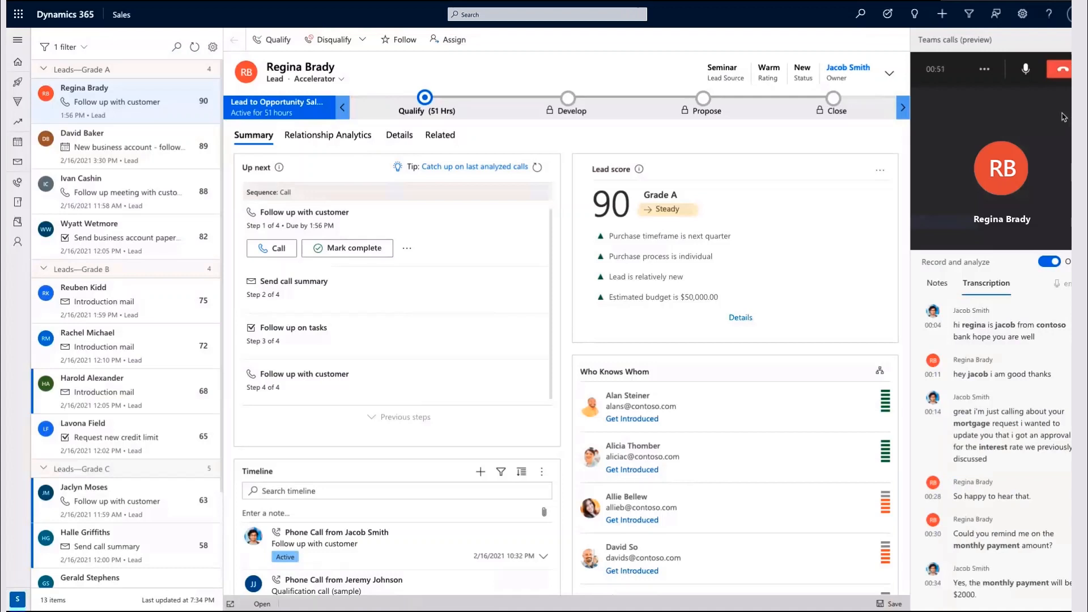
Step: Add an intro line plus the agreement-request and 'I will send it out' action items to the notes, then view Full summary
{"action": "left_click", "coordinate": [937, 284]}
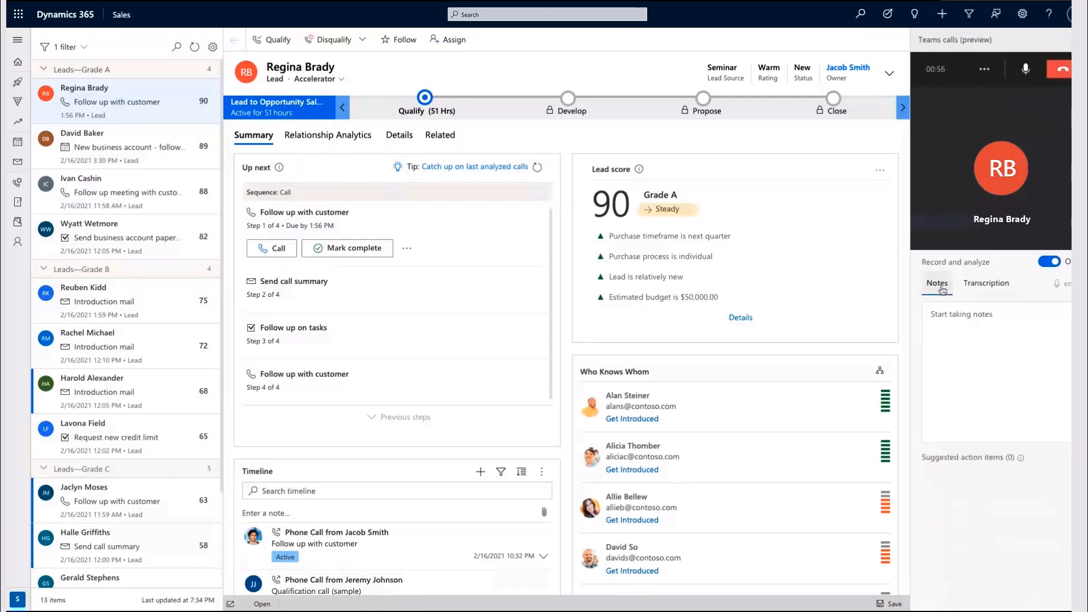
{"action": "left_click", "coordinate": [966, 517]}
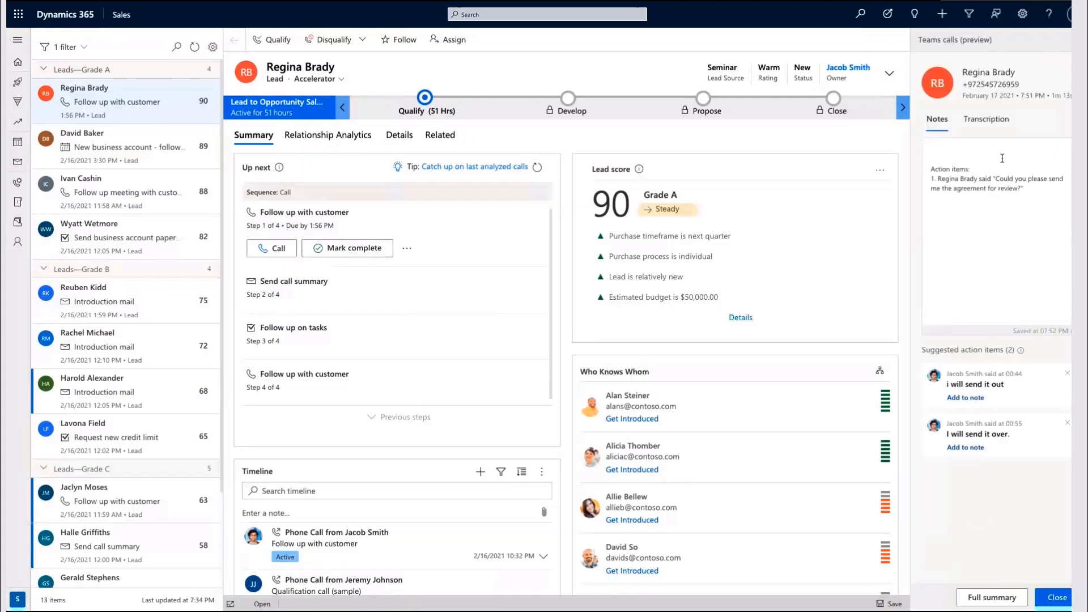
{"action": "left_click", "coordinate": [994, 155]}
{"action": "type", "text": "here are my notes"}
{"action": "left_click", "coordinate": [966, 398]}
{"action": "left_click", "coordinate": [991, 597]}
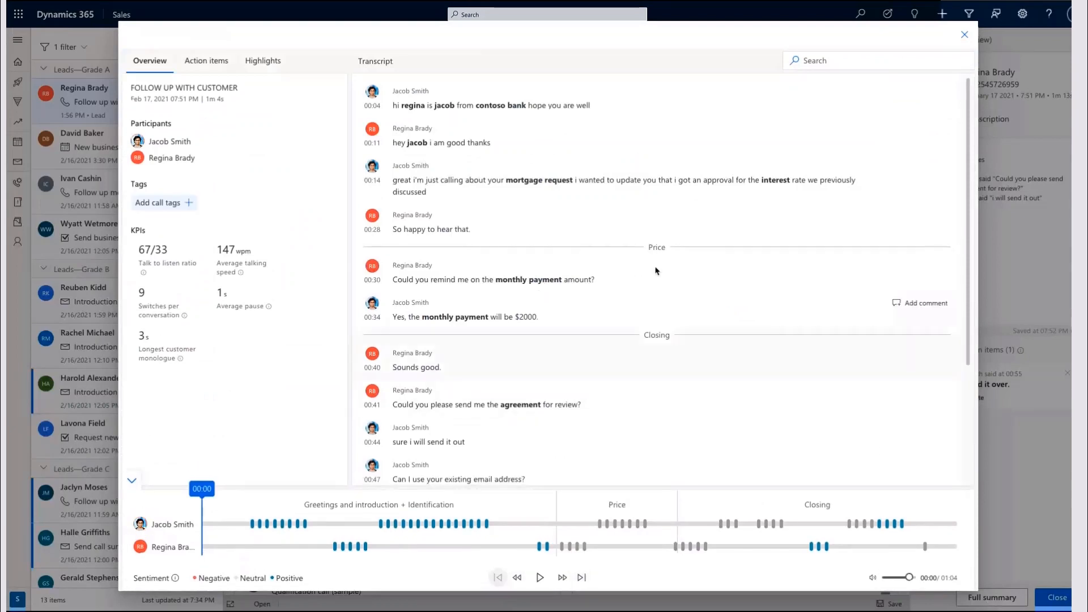
{"action": "left_click", "coordinate": [266, 67]}
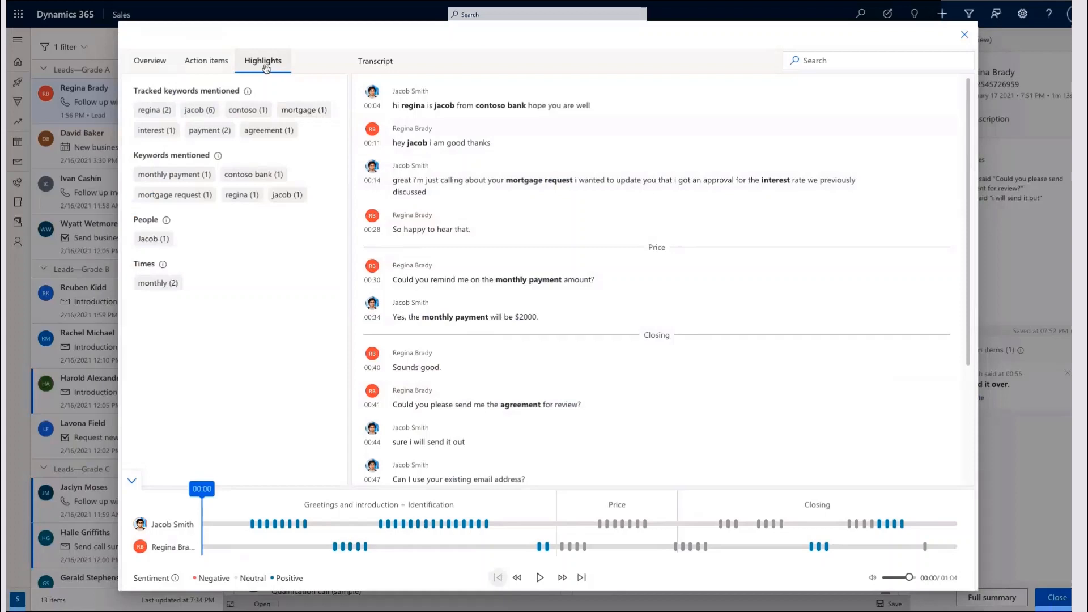
{"action": "left_click", "coordinate": [204, 66]}
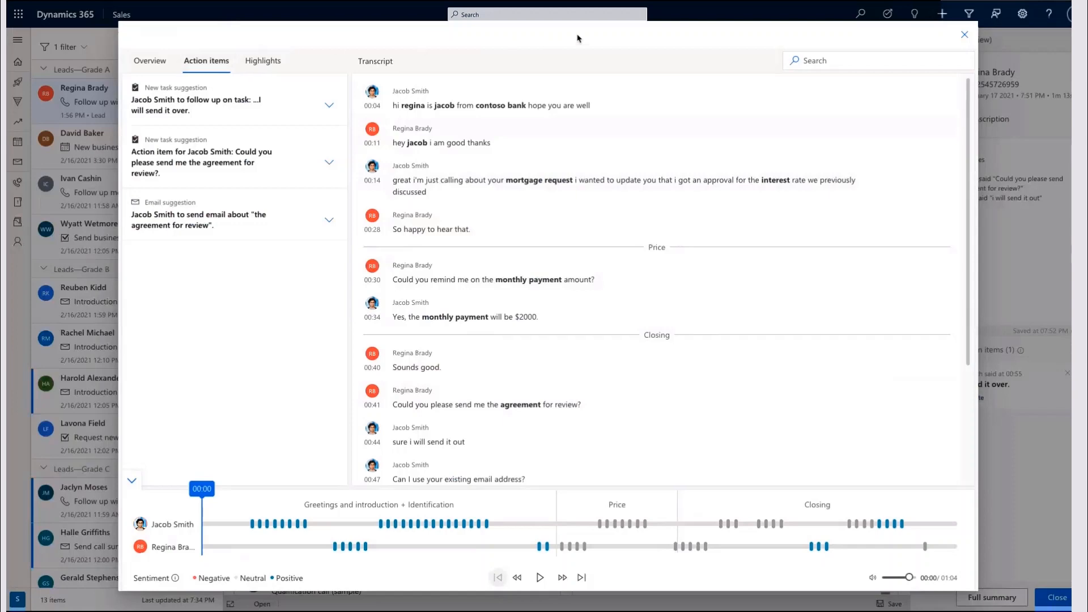
{"action": "left_click", "coordinate": [963, 38]}
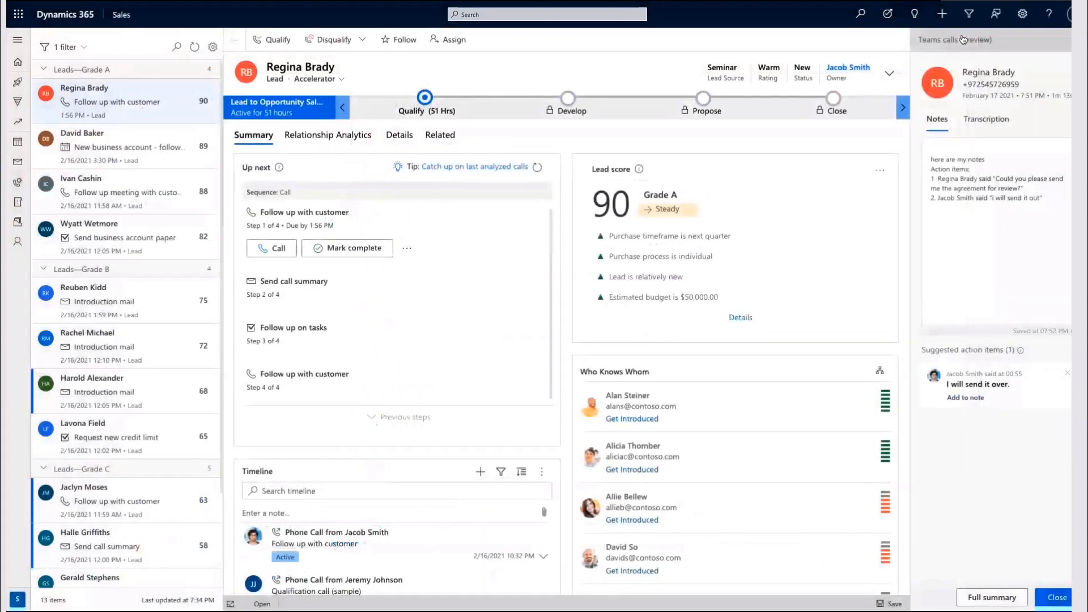